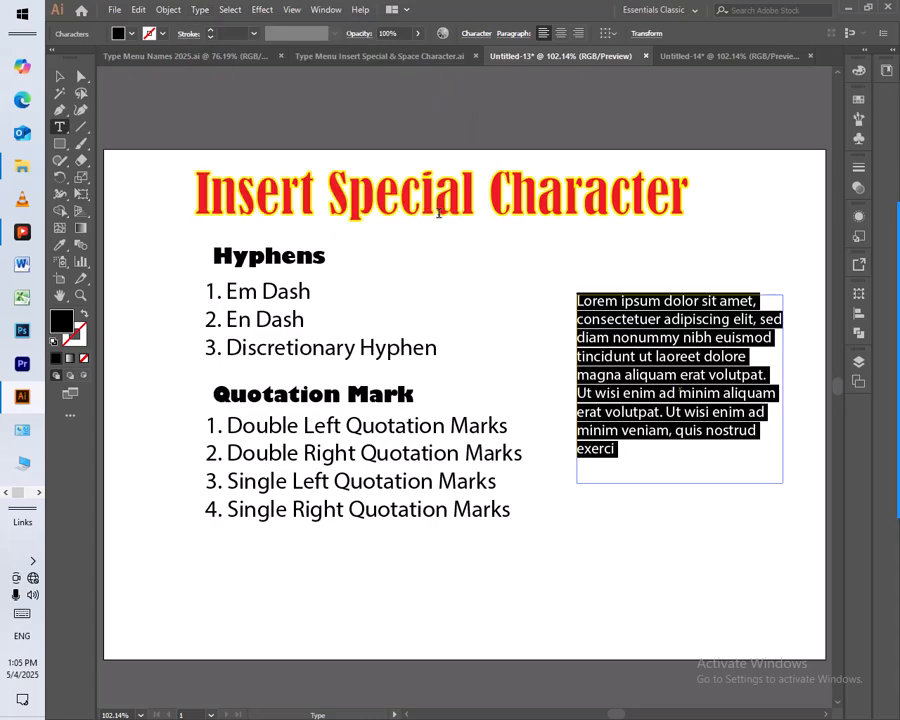
Enlarge the Lorem ipsum text frame outward from its centre
{"action": "left_click", "coordinate": [657, 356]}
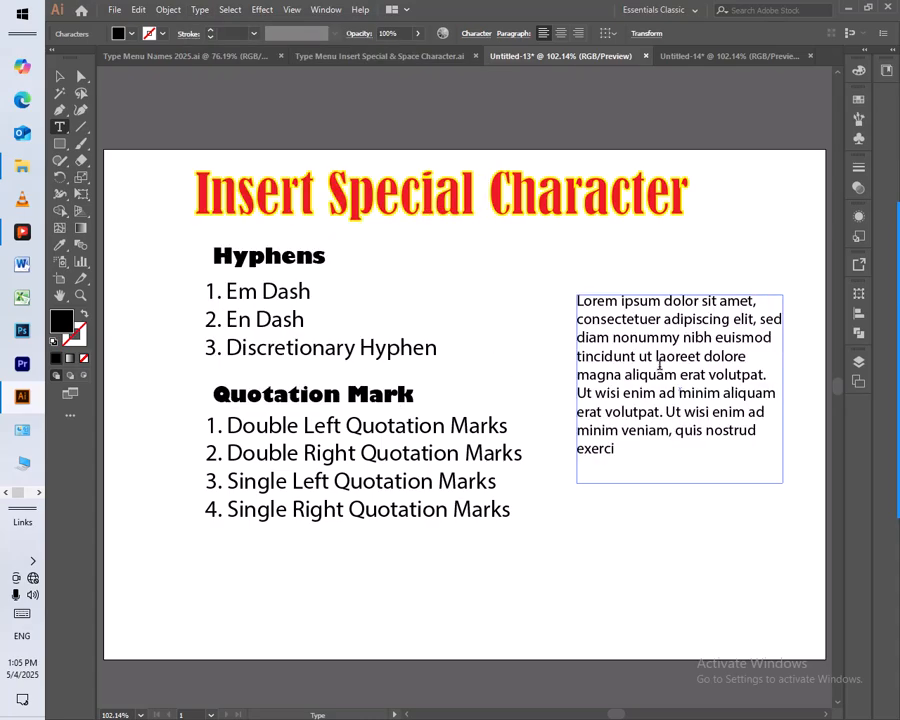
{"action": "left_click", "coordinate": [59, 76]}
{"action": "left_click_drag", "start_coordinate": [784, 485], "coordinate": [805, 503]}
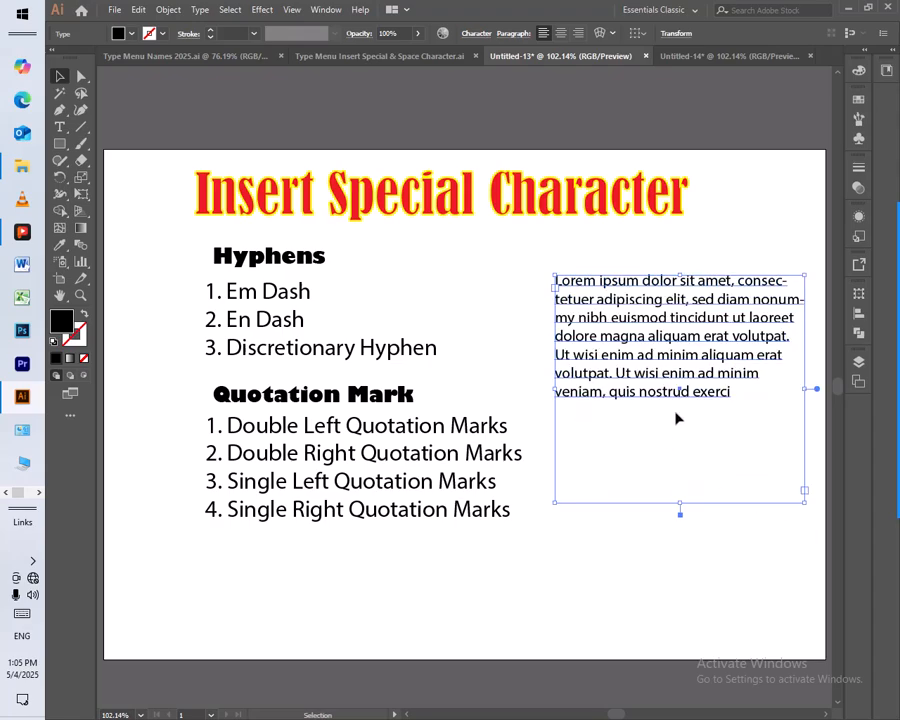
Set the font size of all the Lorem ipsum paragraph text to 24 pt
{"action": "double_click", "coordinate": [735, 402]}
{"action": "key", "text": "ctrl+a"}
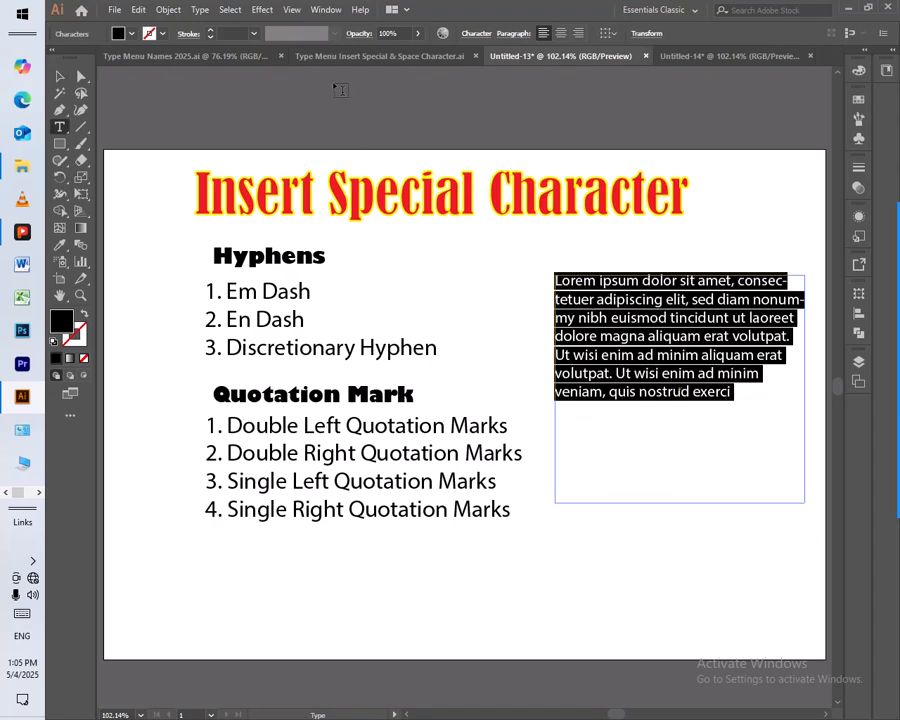
{"action": "left_click", "coordinate": [198, 10]}
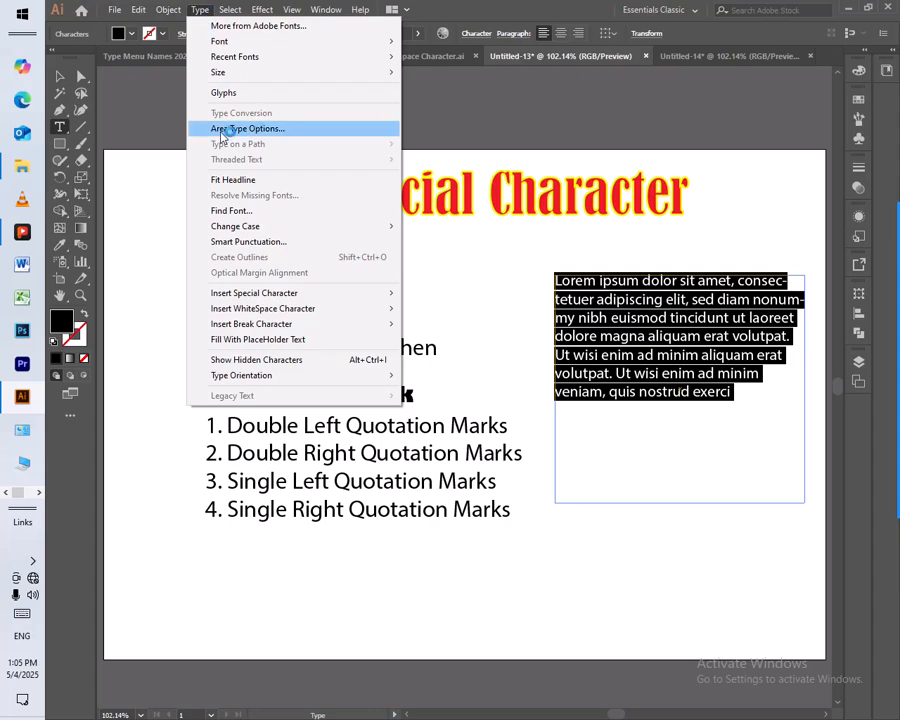
{"action": "mouse_move", "coordinate": [205, 72]}
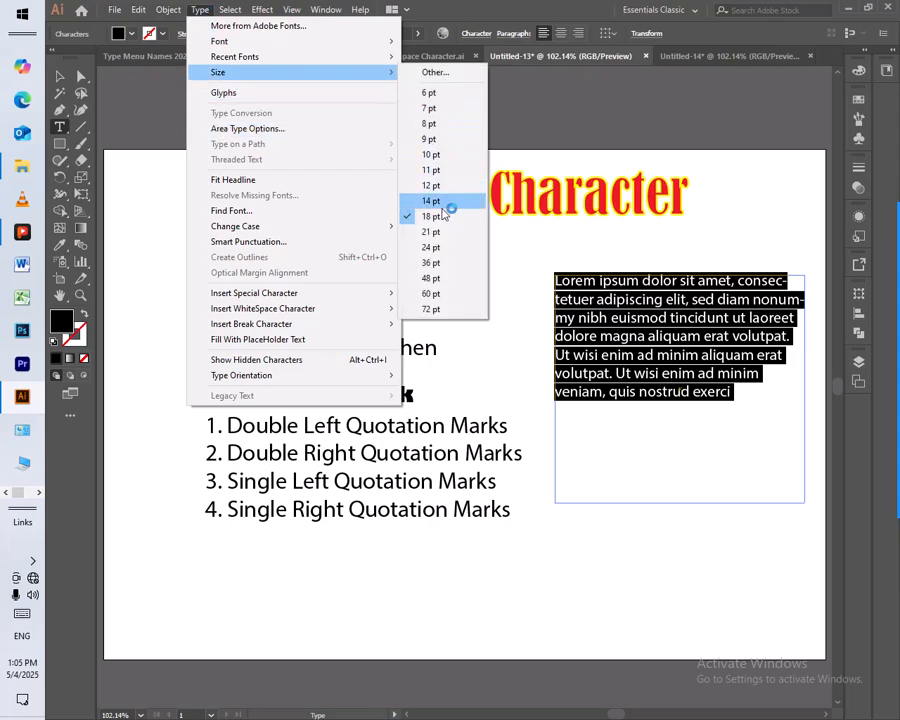
{"action": "left_click", "coordinate": [430, 247]}
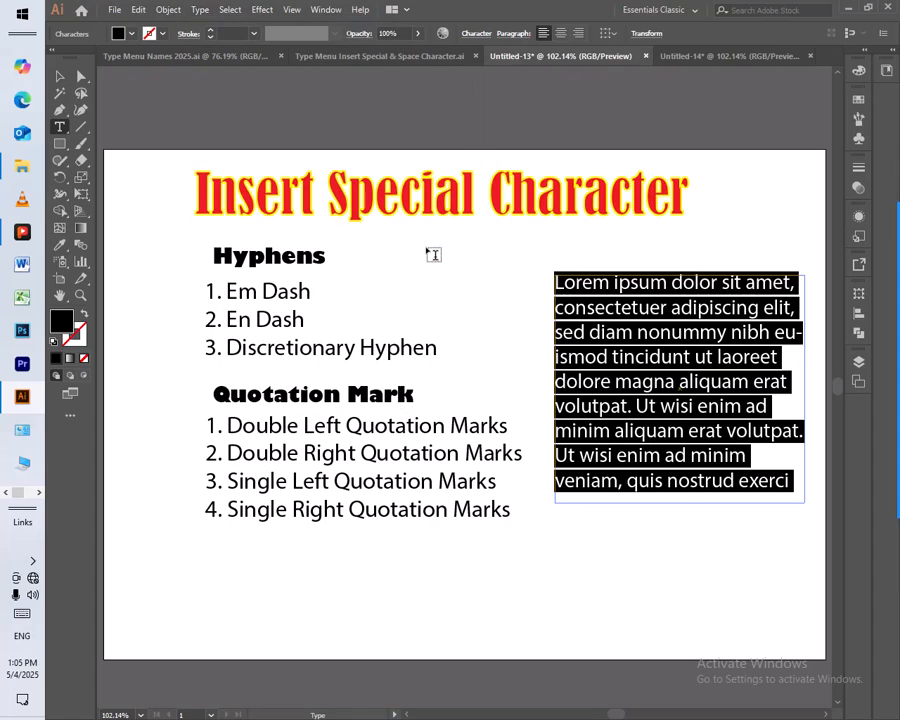
{"action": "left_click", "coordinate": [61, 79]}
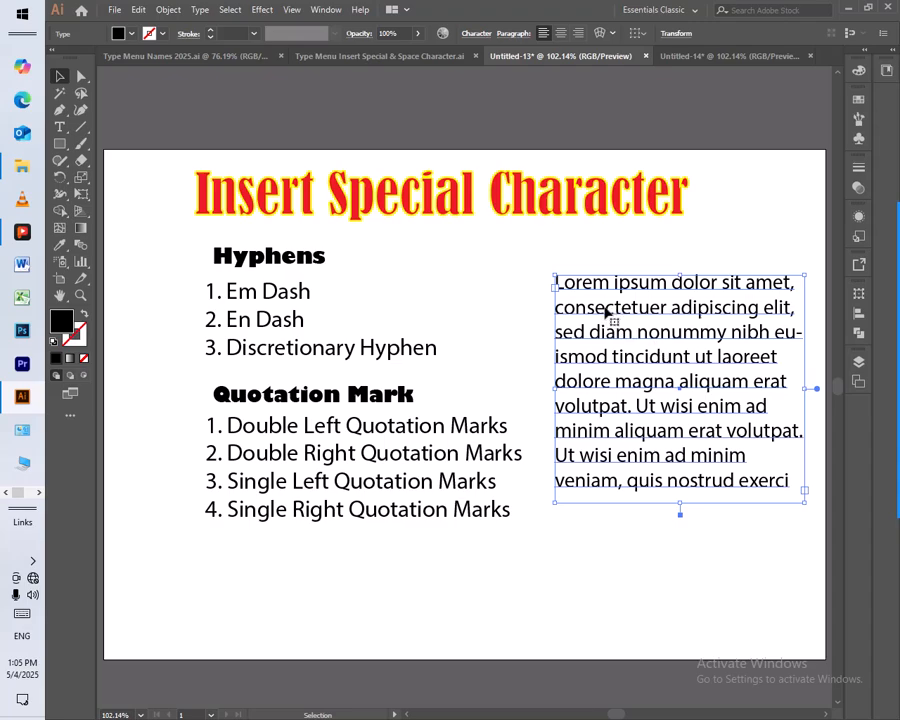
Insert an em dash after "conse" in the word "consectetuer" on the paragraph's second line
{"action": "double_click", "coordinate": [605, 310]}
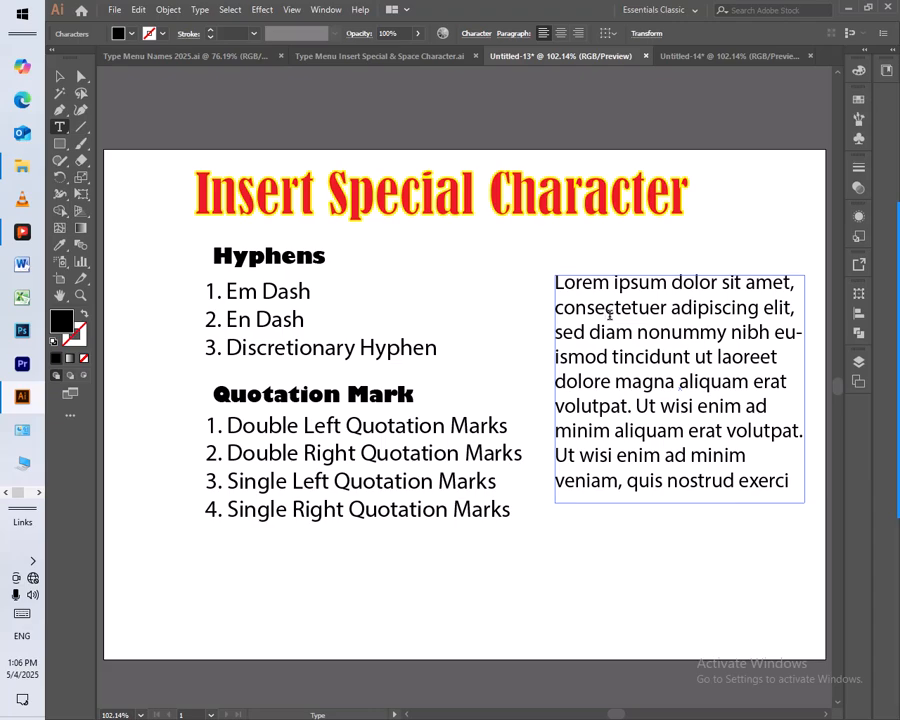
{"action": "left_click", "coordinate": [201, 11]}
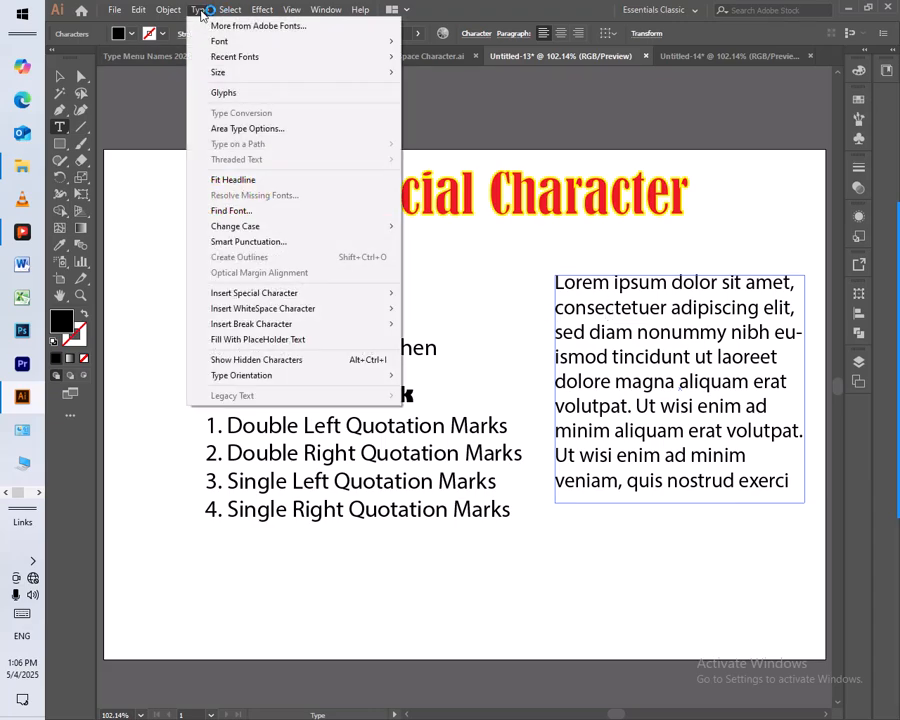
{"action": "mouse_move", "coordinate": [306, 297]}
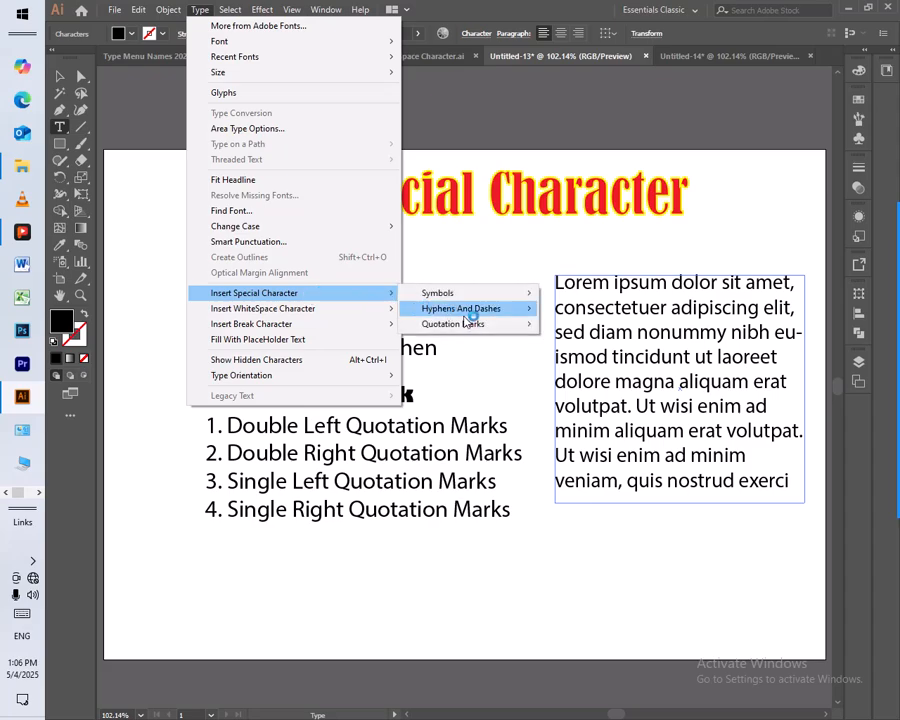
{"action": "mouse_move", "coordinate": [479, 315]}
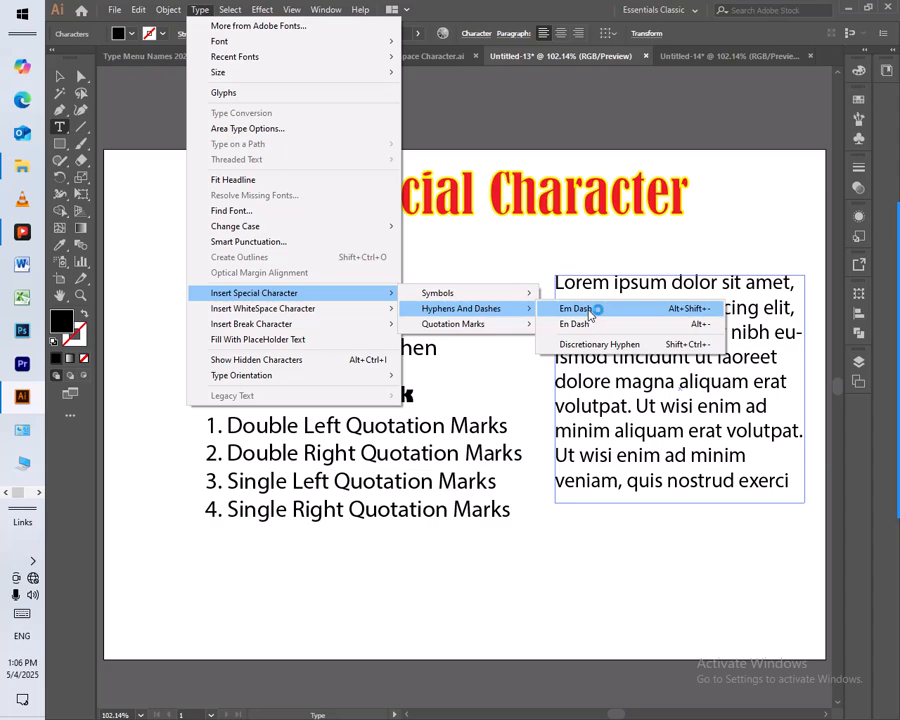
{"action": "left_click", "coordinate": [589, 313]}
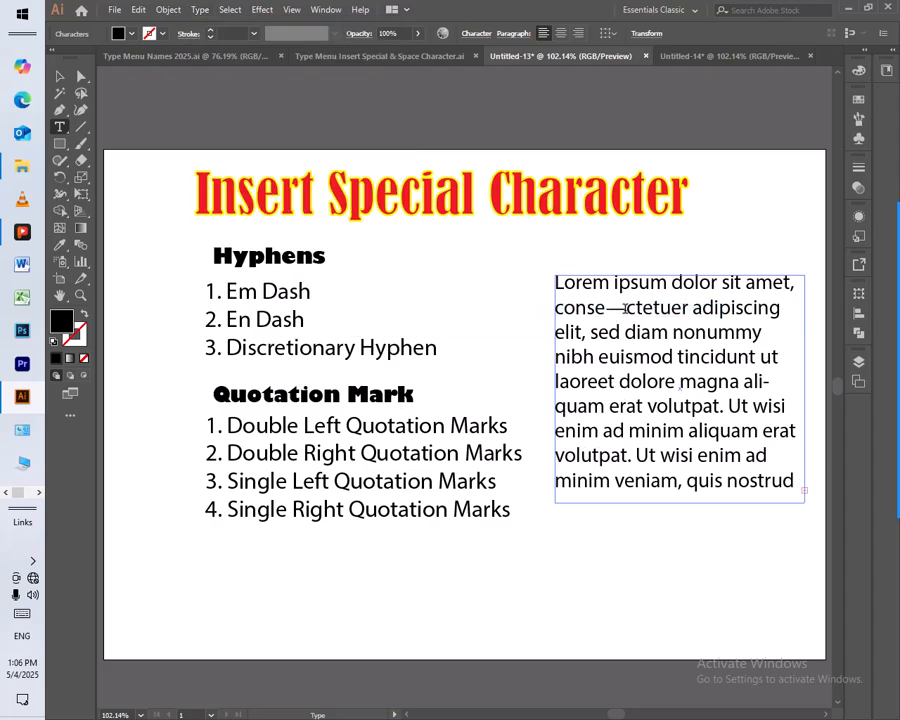
Change the fill colour of the em dash in "consectetuer" to red
{"action": "double_click", "coordinate": [617, 308]}
{"action": "left_click", "coordinate": [131, 33]}
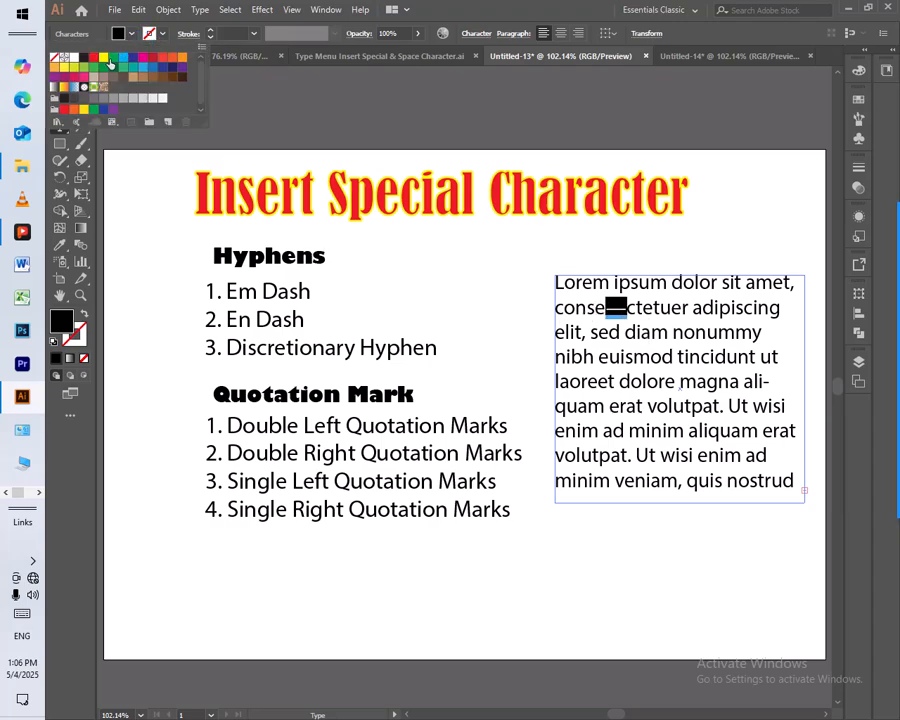
{"action": "left_click", "coordinate": [94, 58]}
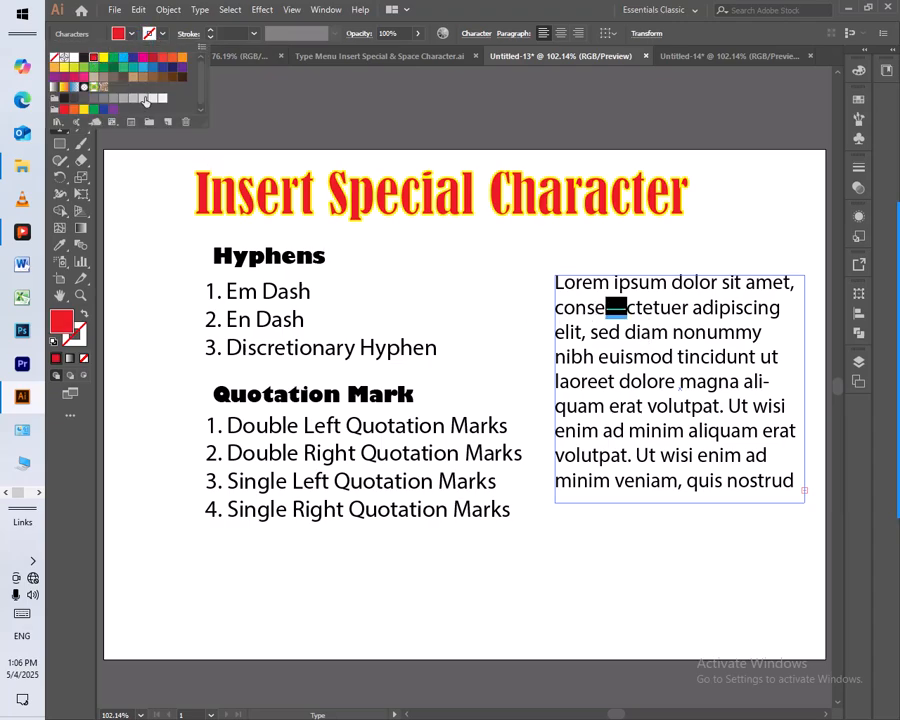
{"action": "left_click", "coordinate": [131, 33]}
{"action": "left_click", "coordinate": [60, 76]}
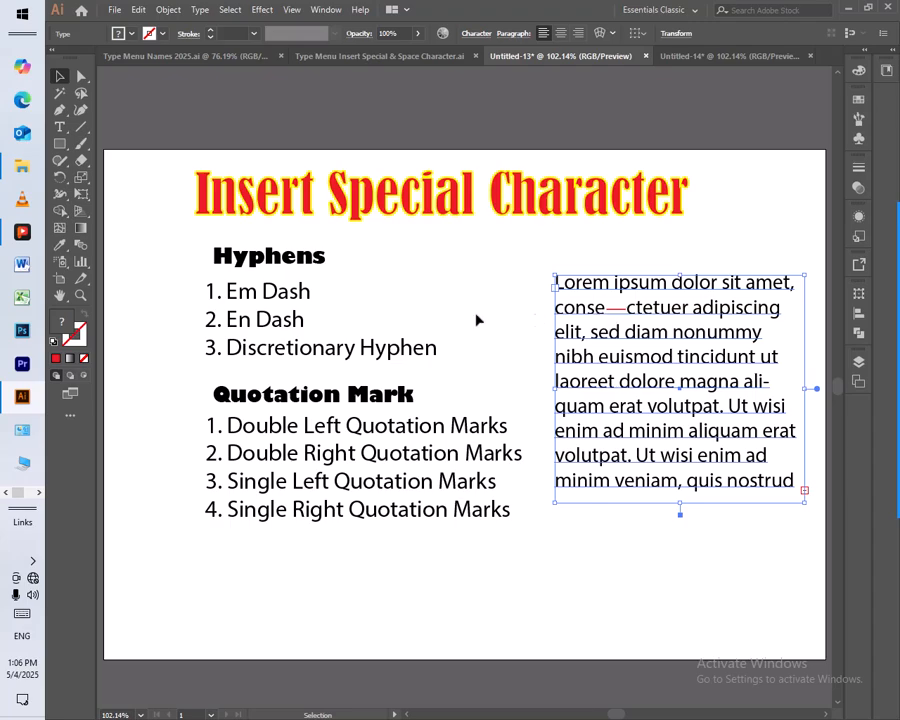
Insert an em dash before the final "t" of "erat" on the paragraph's sixth line
{"action": "double_click", "coordinate": [634, 407]}
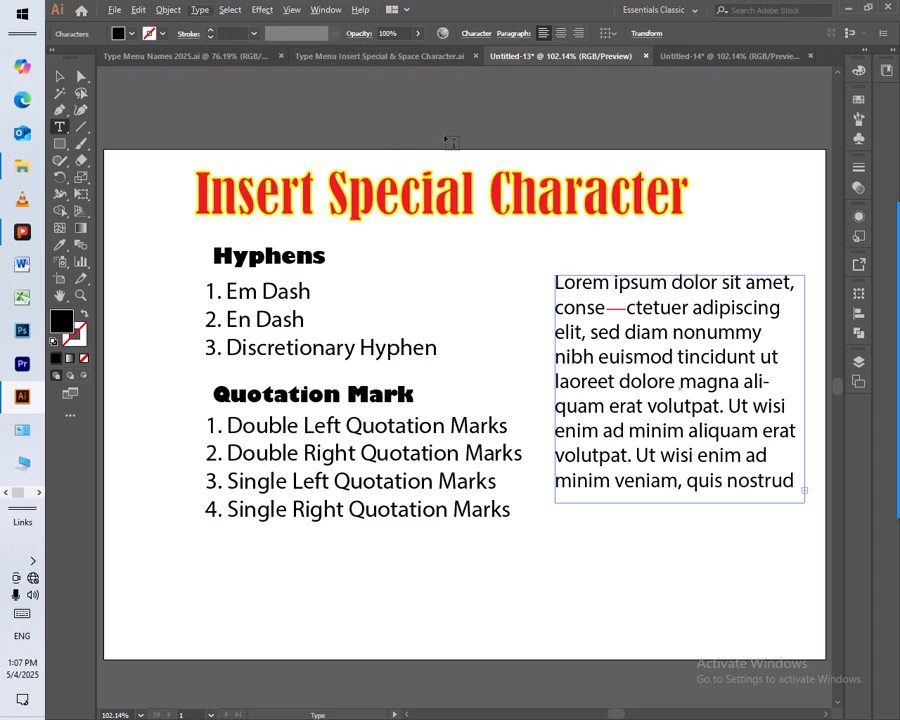
{"action": "key", "text": "alt+t"}
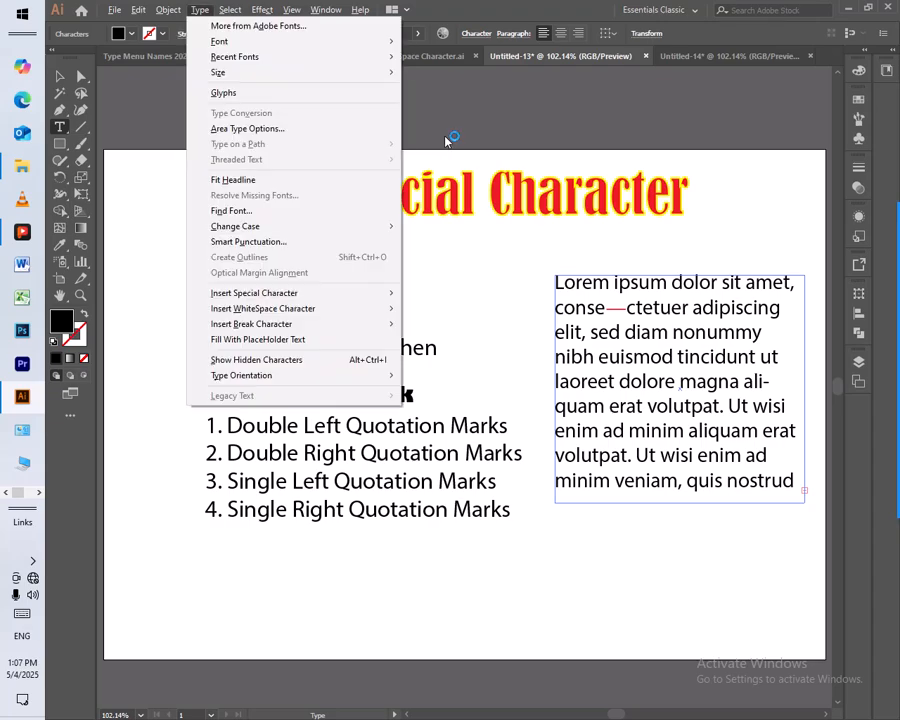
{"action": "key", "text": "i"}
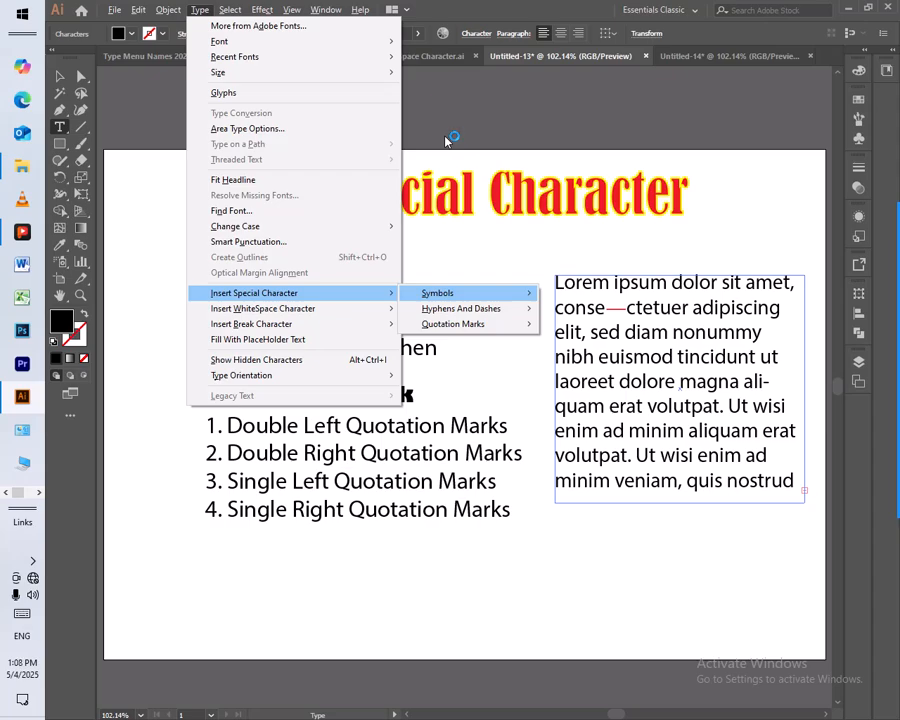
{"action": "key", "text": "h"}
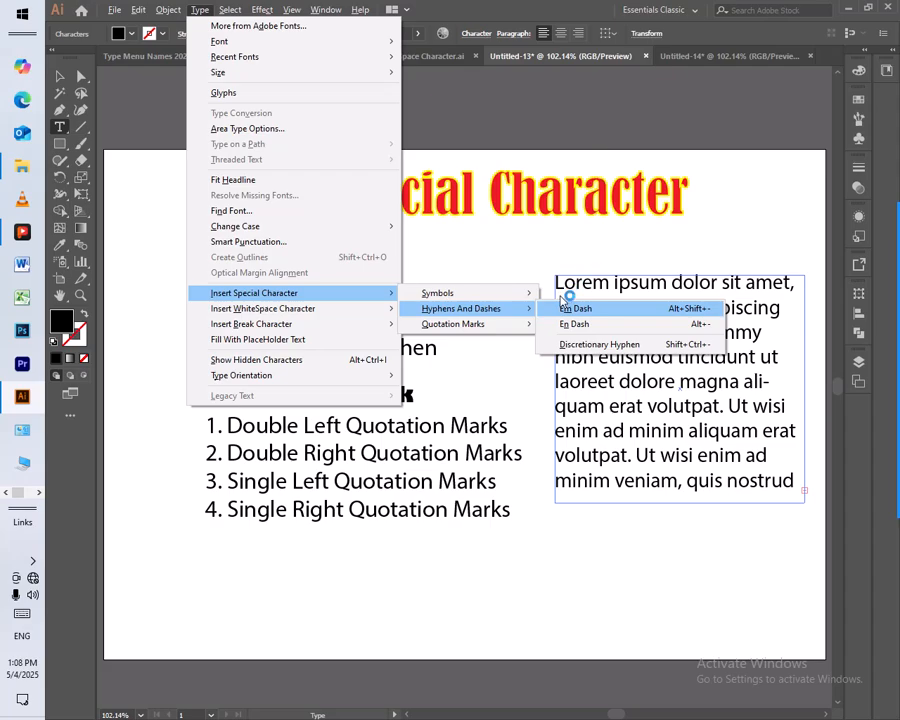
{"action": "left_click", "coordinate": [767, 287]}
{"action": "key", "text": "alt+shift+minus"}
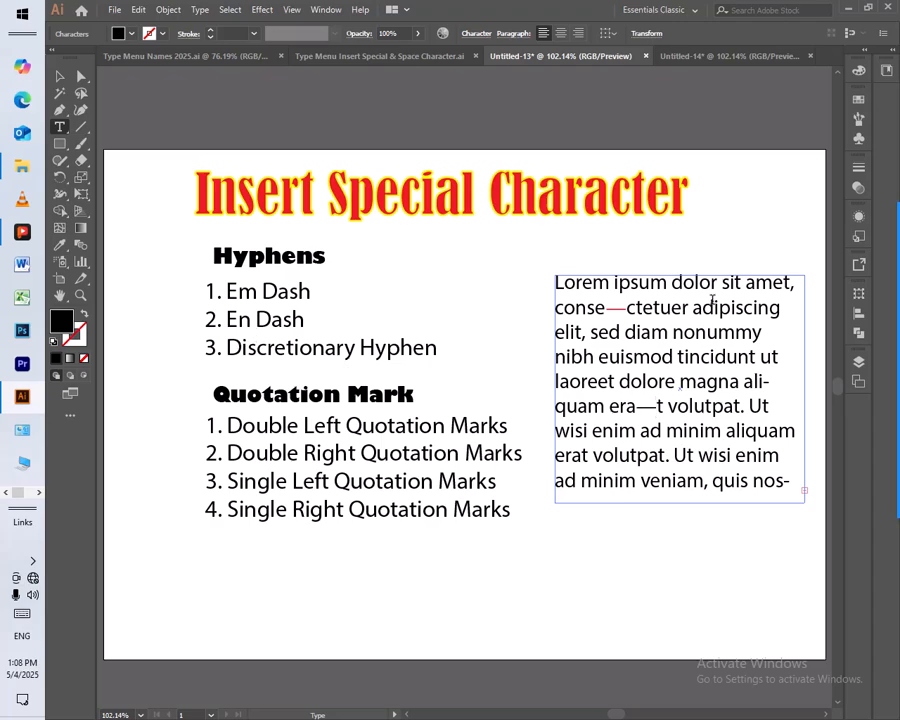
Examine the Hyphens And Dashes special characters, first with the text cursor inside "sed" and again with nothing selected
{"action": "left_click", "coordinate": [609, 334]}
{"action": "key", "text": "alt+t"}
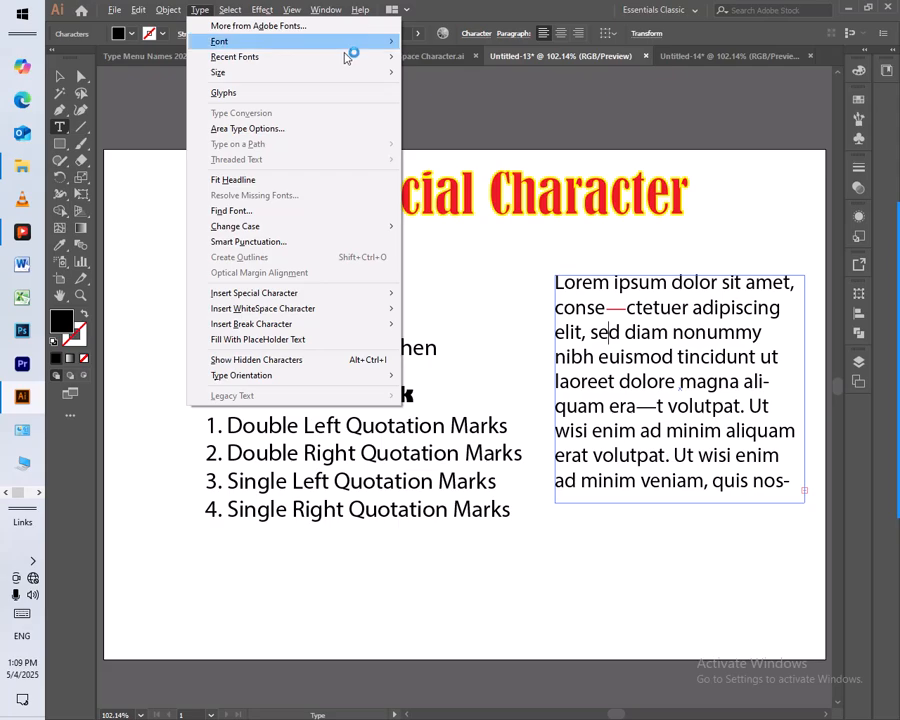
{"action": "mouse_move", "coordinate": [318, 297]}
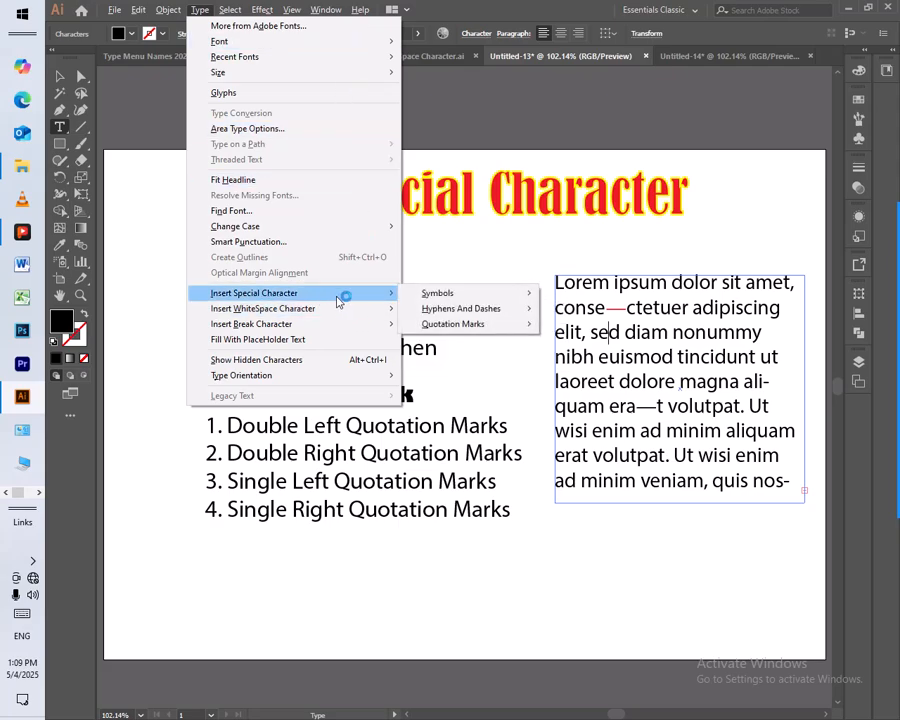
{"action": "mouse_move", "coordinate": [464, 315]}
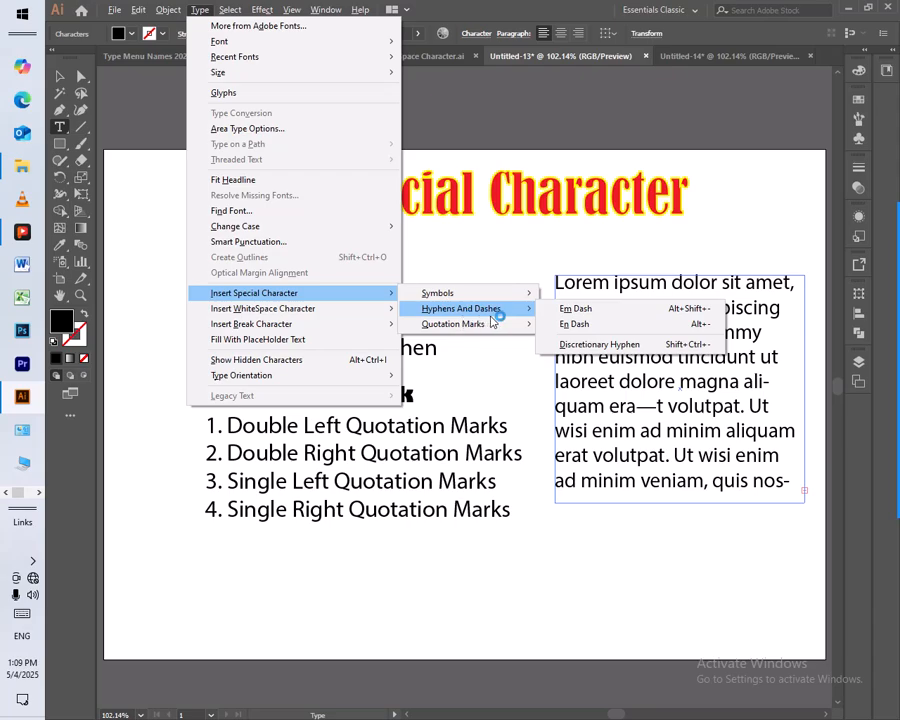
{"action": "left_click", "coordinate": [540, 140]}
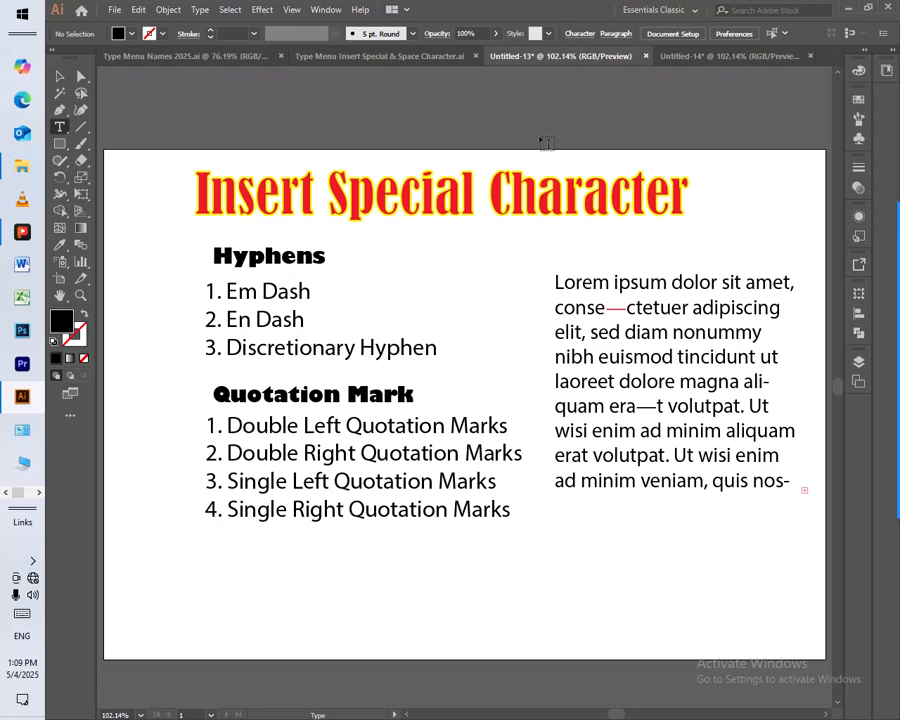
{"action": "left_click", "coordinate": [59, 77]}
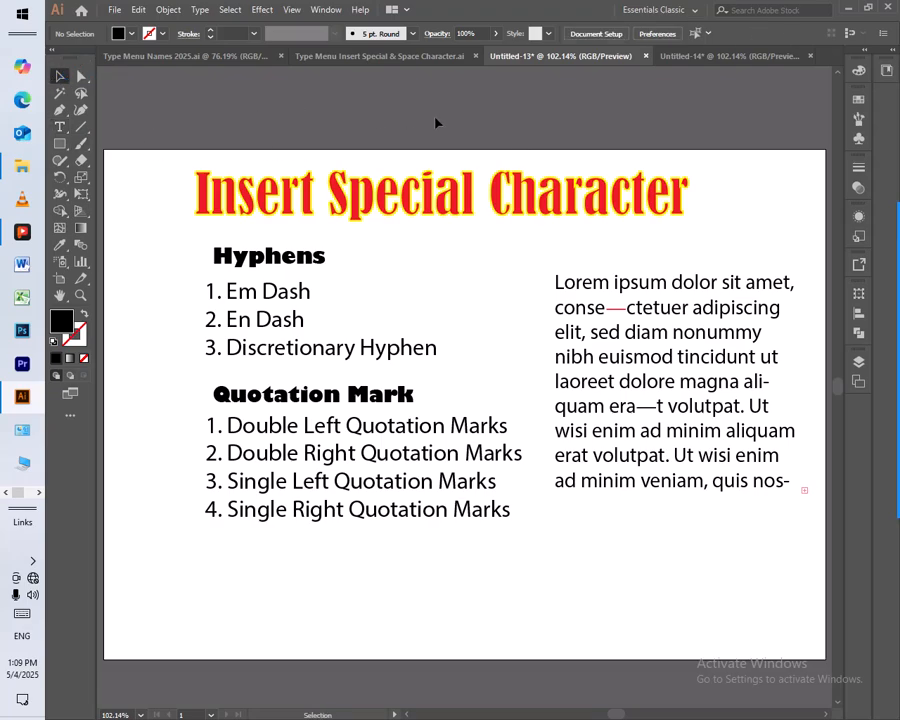
{"action": "key", "text": "alt+t"}
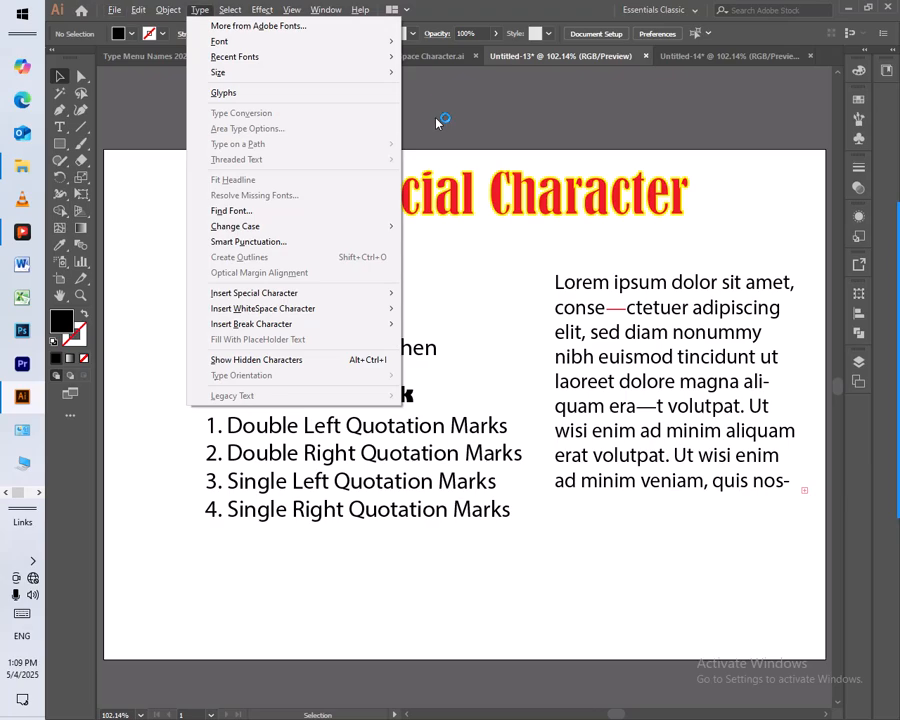
{"action": "key", "text": "i"}
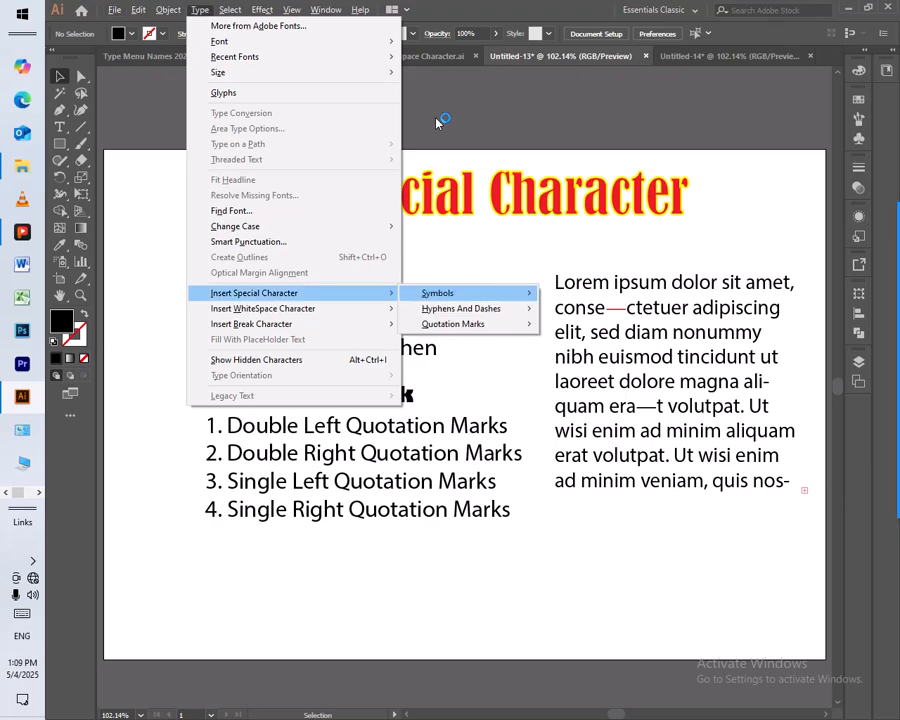
{"action": "key", "text": "h"}
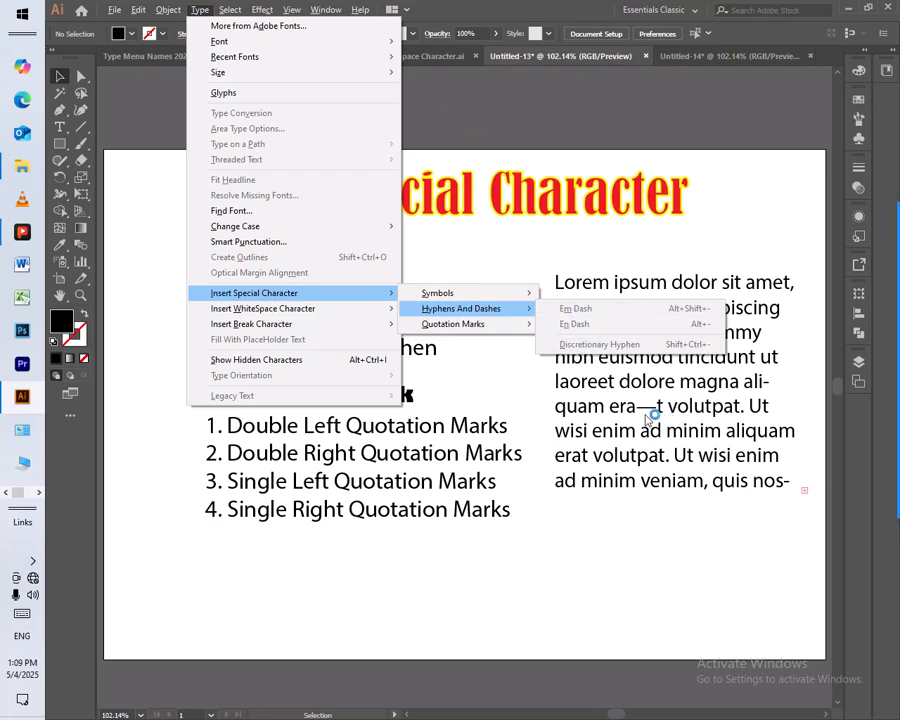
{"action": "left_click", "coordinate": [588, 370]}
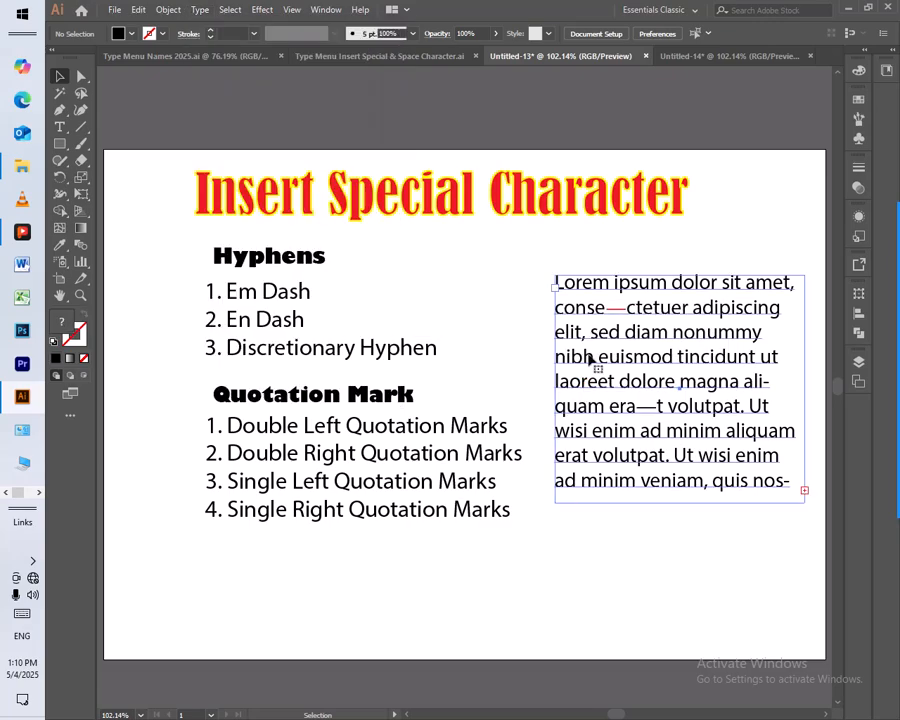
Insert an en dash between "se" and "d" in the word "sed" on the paragraph's third line
{"action": "left_click", "coordinate": [608, 345]}
{"action": "double_click", "coordinate": [609, 335]}
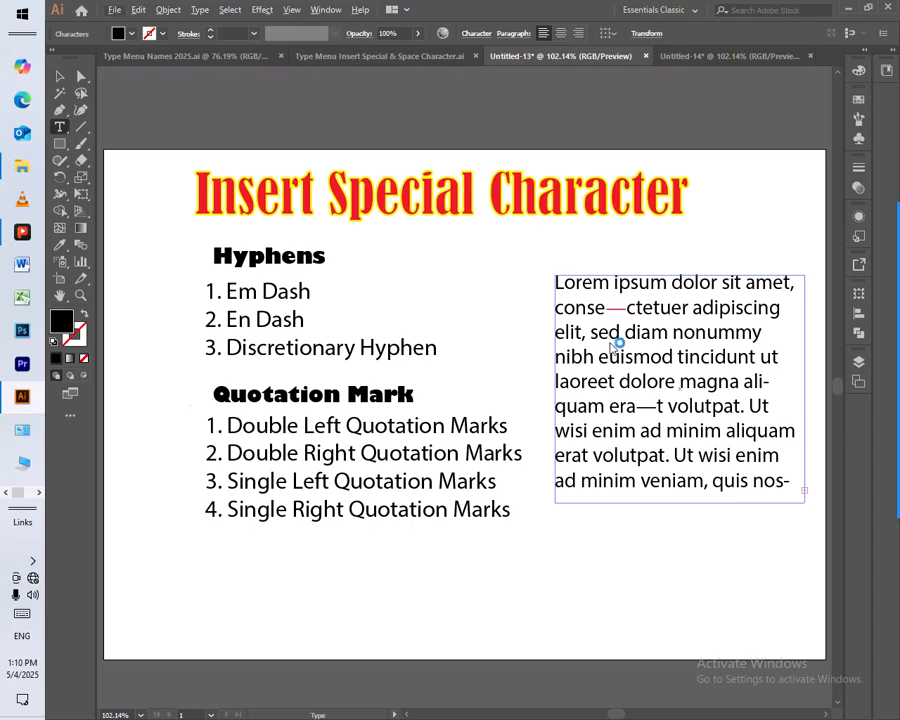
{"action": "key", "text": "alt+t"}
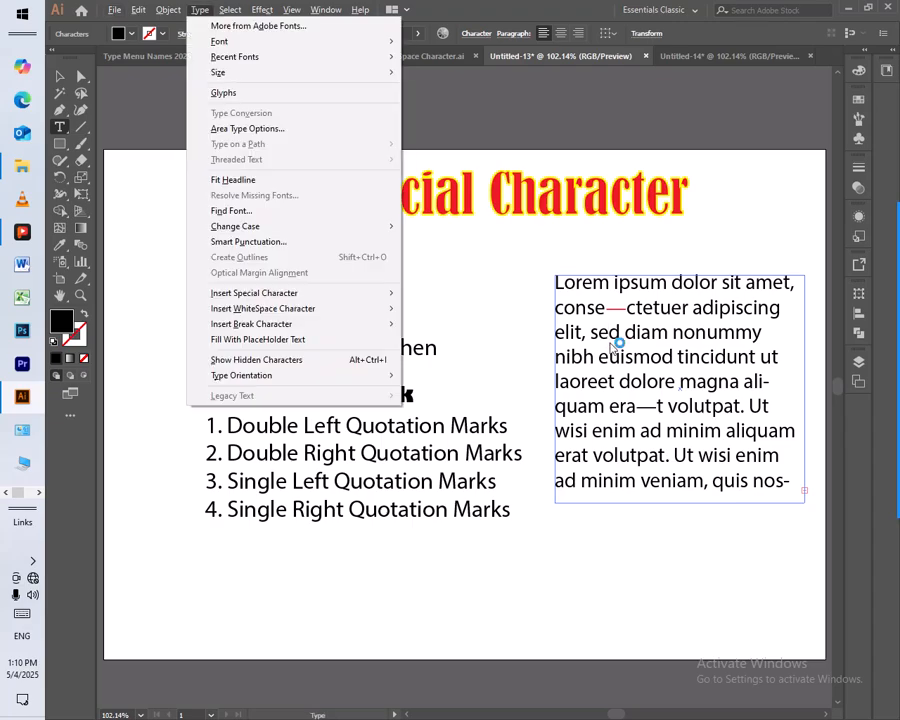
{"action": "key", "text": "i"}
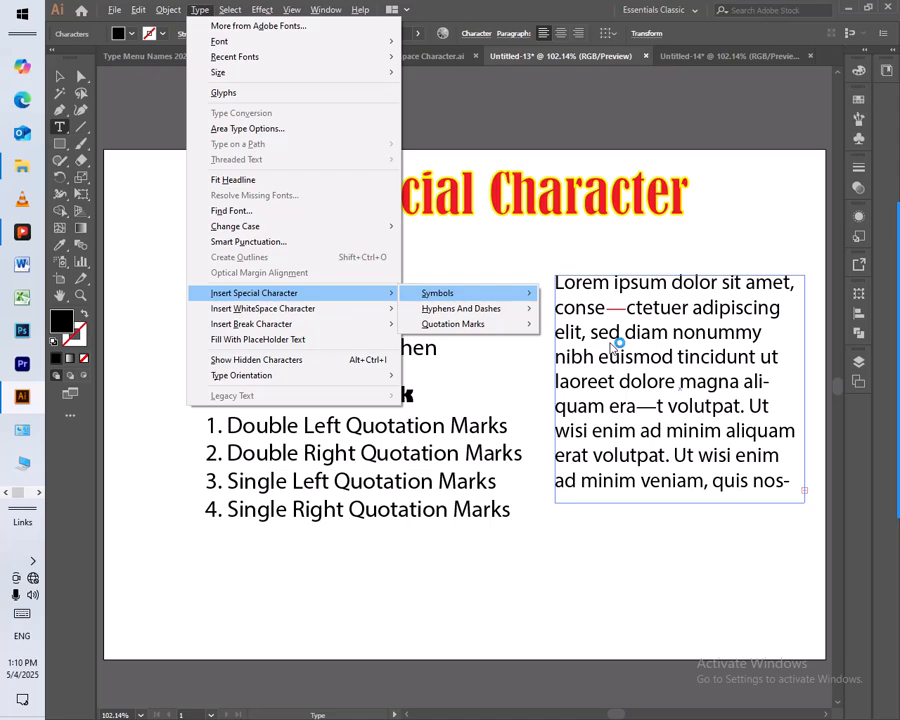
{"action": "key", "text": "h"}
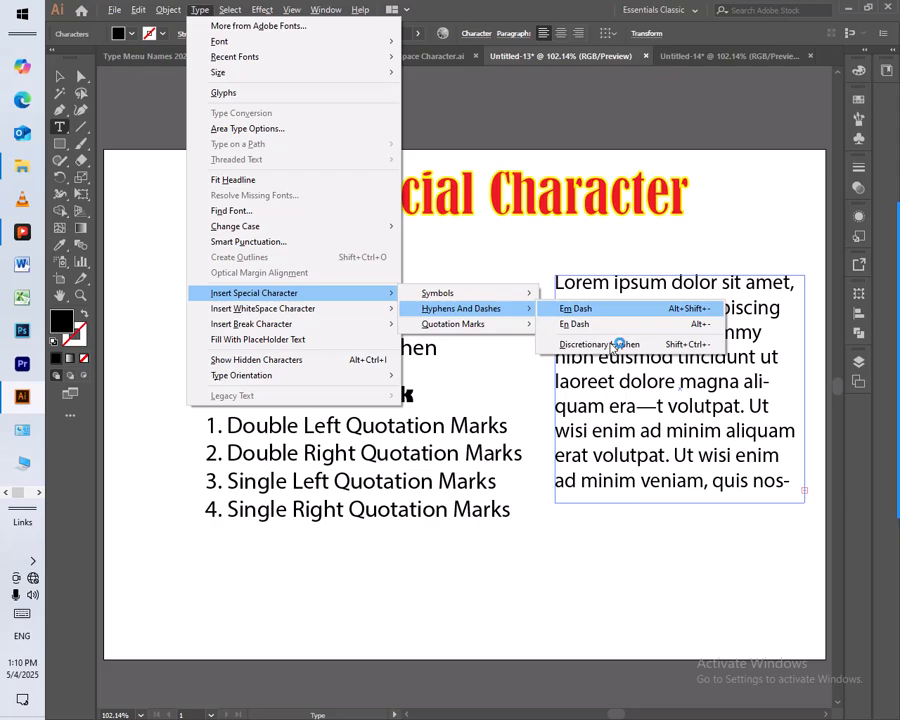
{"action": "left_click", "coordinate": [613, 345]}
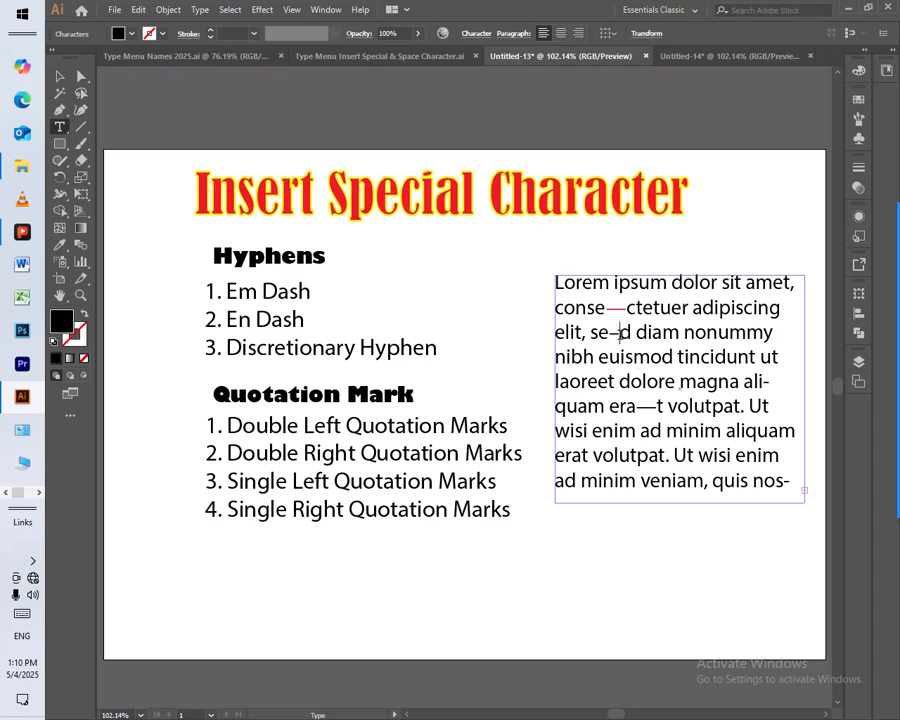
Change the fill colour of the en dash in "sed" on the paragraph's third line to red, then deselect the text
{"action": "left_click_drag", "start_coordinate": [612, 332], "coordinate": [620, 332]}
{"action": "left_click", "coordinate": [118, 33]}
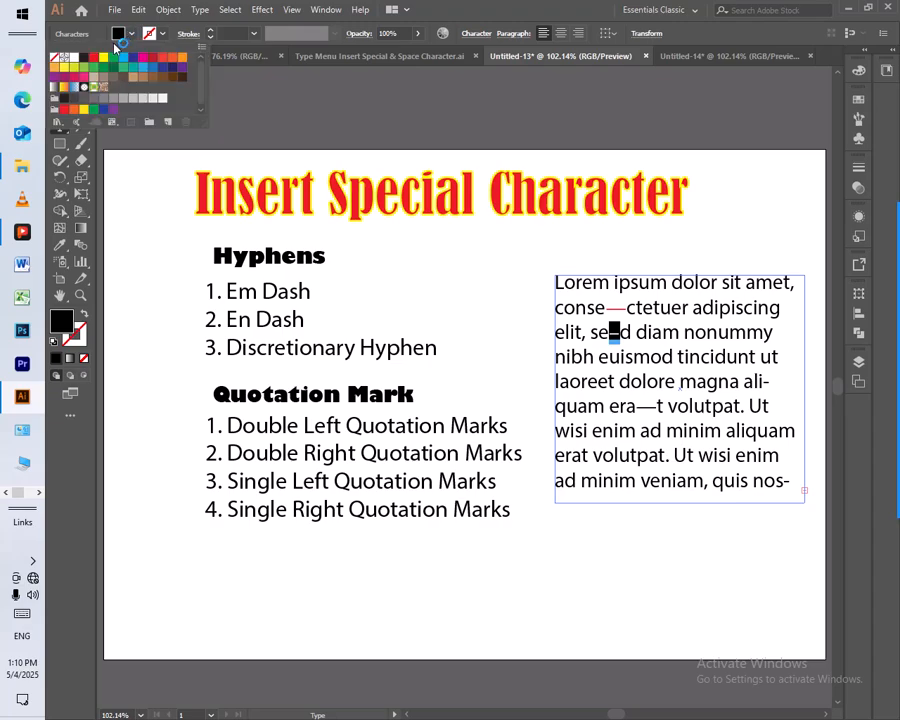
{"action": "left_click", "coordinate": [94, 57]}
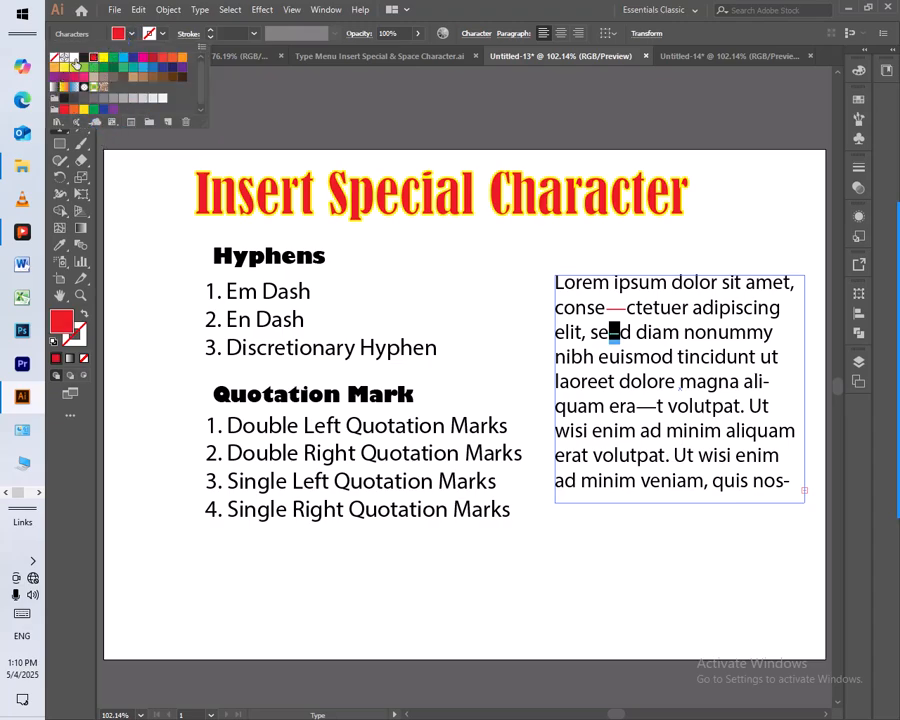
{"action": "left_click", "coordinate": [60, 76]}
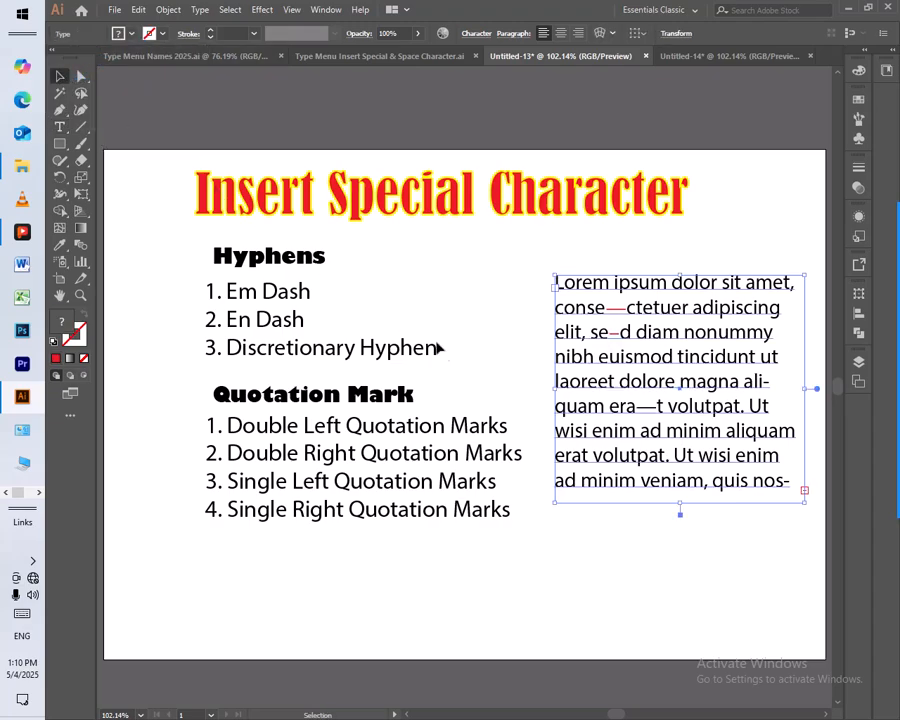
{"action": "left_click", "coordinate": [689, 548]}
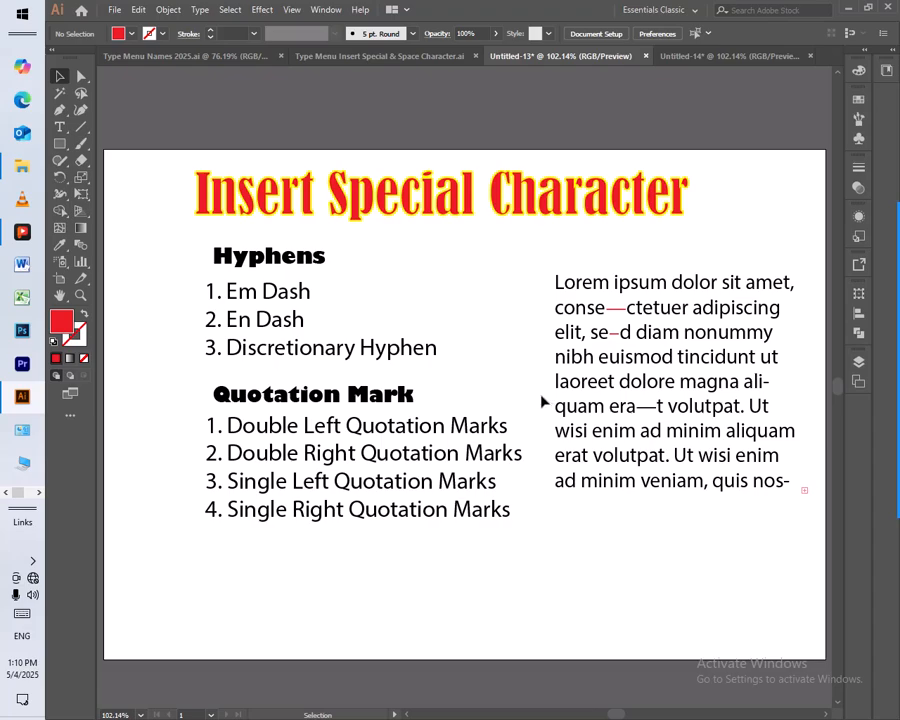
Insert a discretionary hyphen between "Discretion" and "ary" in the third item of the Hyphens list
{"action": "left_click", "coordinate": [331, 355]}
{"action": "key", "text": "t"}
{"action": "left_click", "coordinate": [326, 350]}
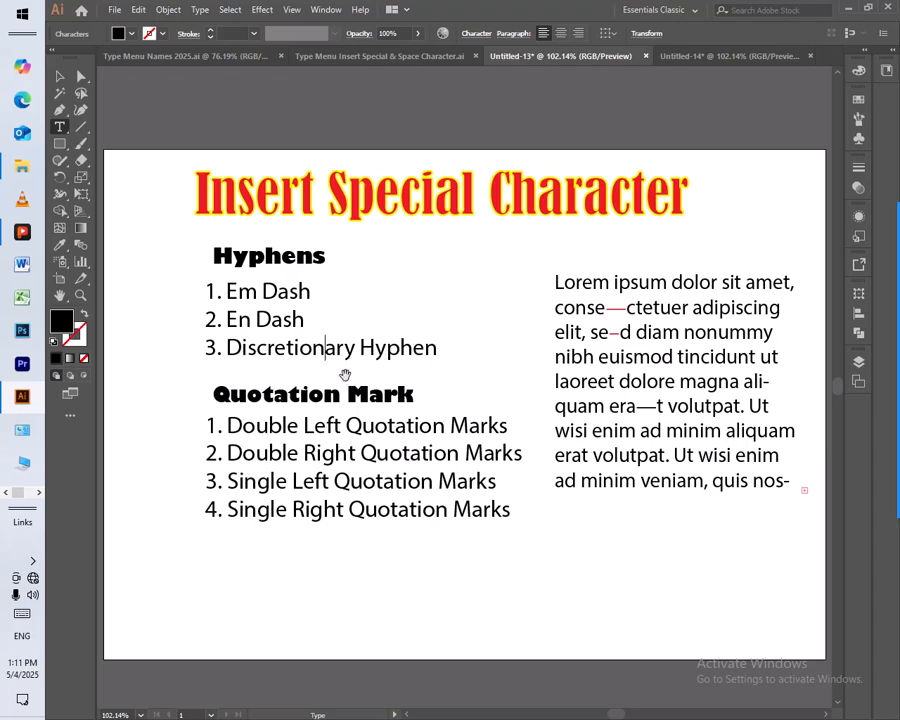
{"action": "key", "text": "alt+t"}
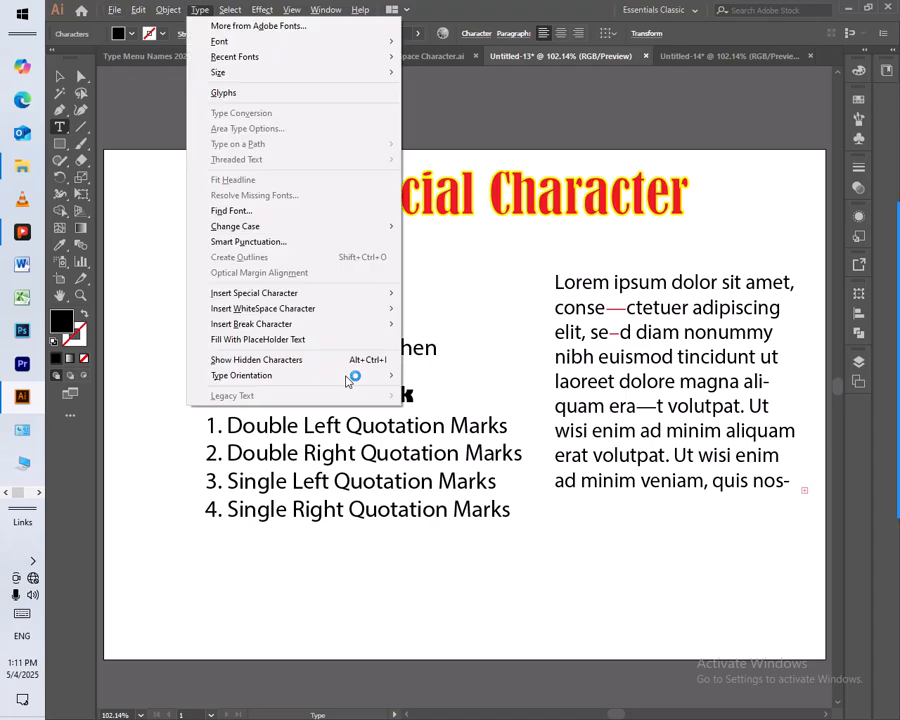
{"action": "key", "text": "i"}
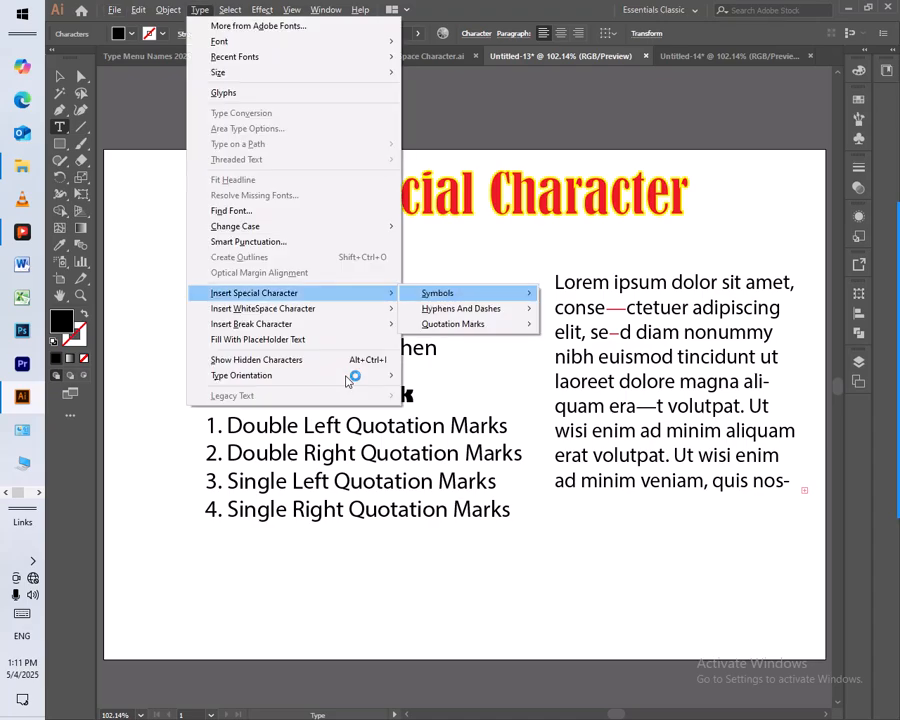
{"action": "key", "text": "h"}
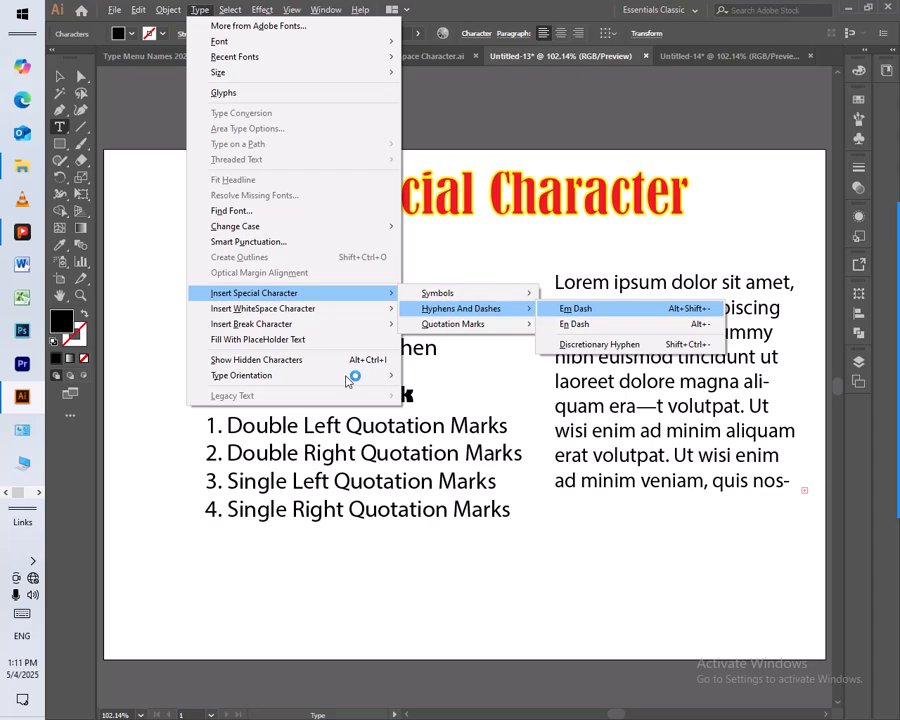
{"action": "key", "text": "Return"}
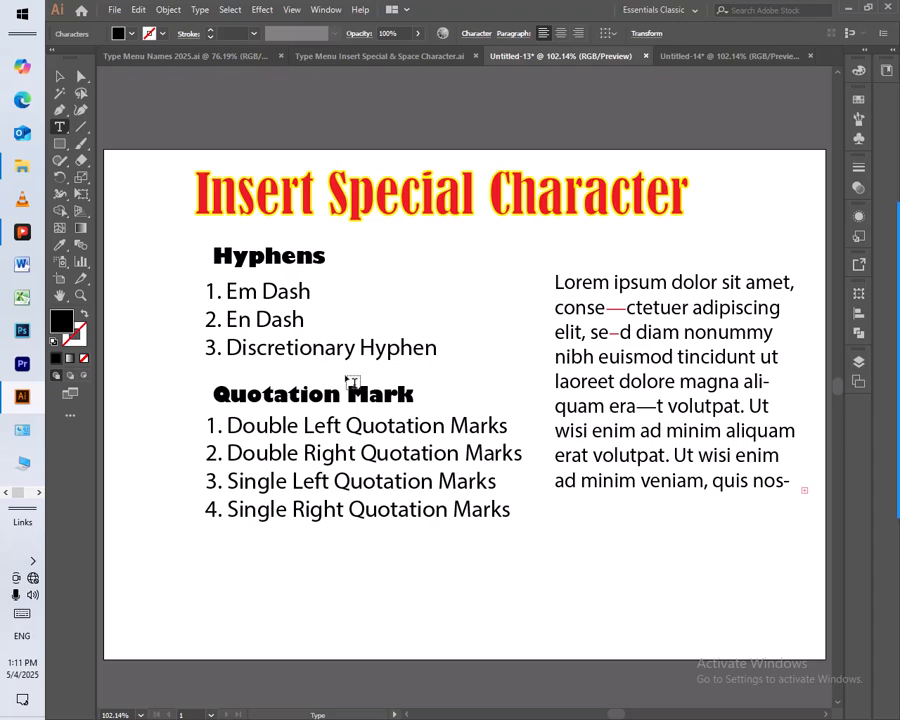
Show the hidden characters and examine the discretionary hyphen marks in the word "Discretionary" up close
{"action": "left_click", "coordinate": [325, 347]}
{"action": "left_click", "coordinate": [200, 10]}
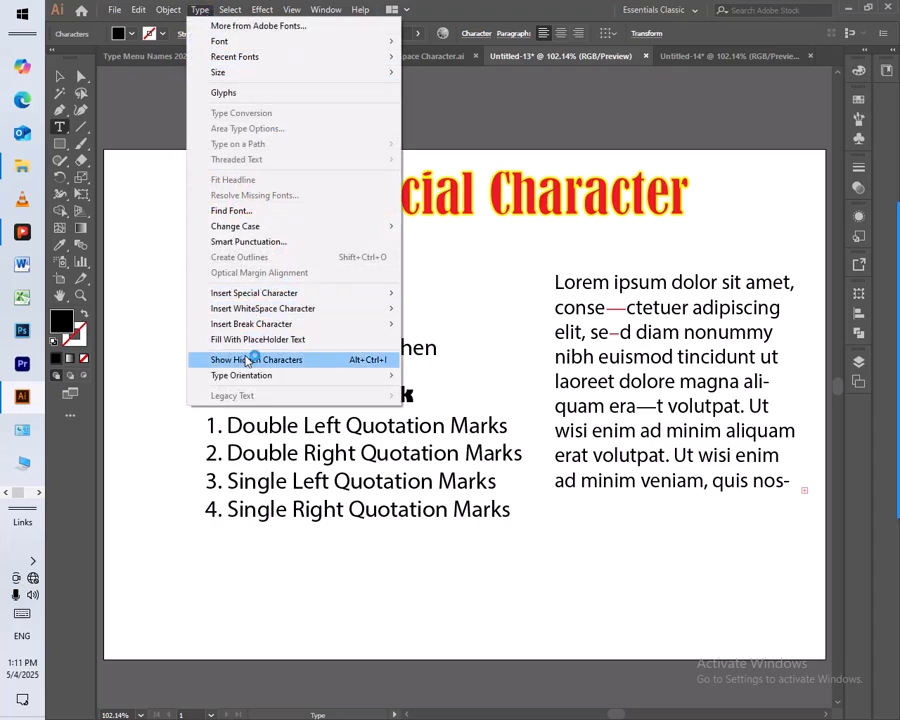
{"action": "left_click", "coordinate": [320, 362]}
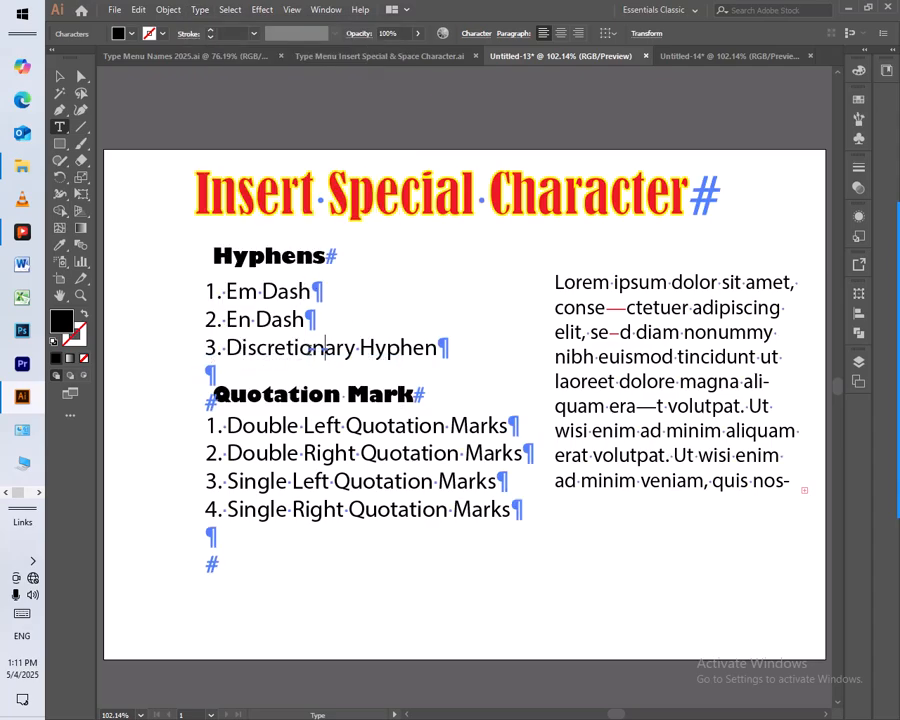
{"action": "left_click", "coordinate": [316, 348]}
{"action": "left_click", "coordinate": [81, 296]}
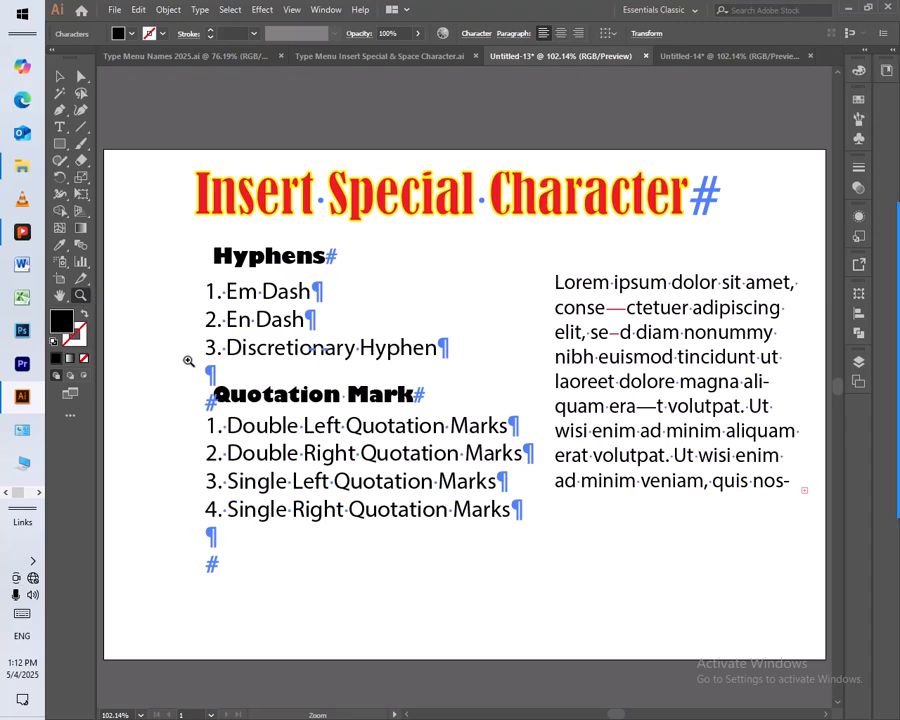
{"action": "left_click_drag", "start_coordinate": [177, 327], "coordinate": [451, 375]}
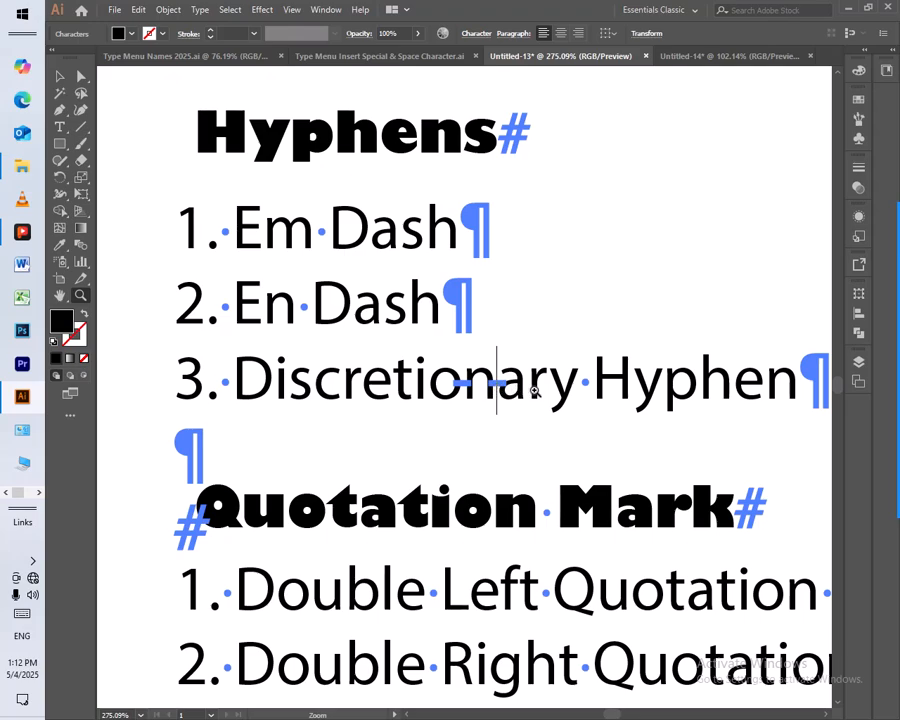
Turn off the display of hidden characters and return to the full artboard
{"action": "left_click", "coordinate": [199, 12]}
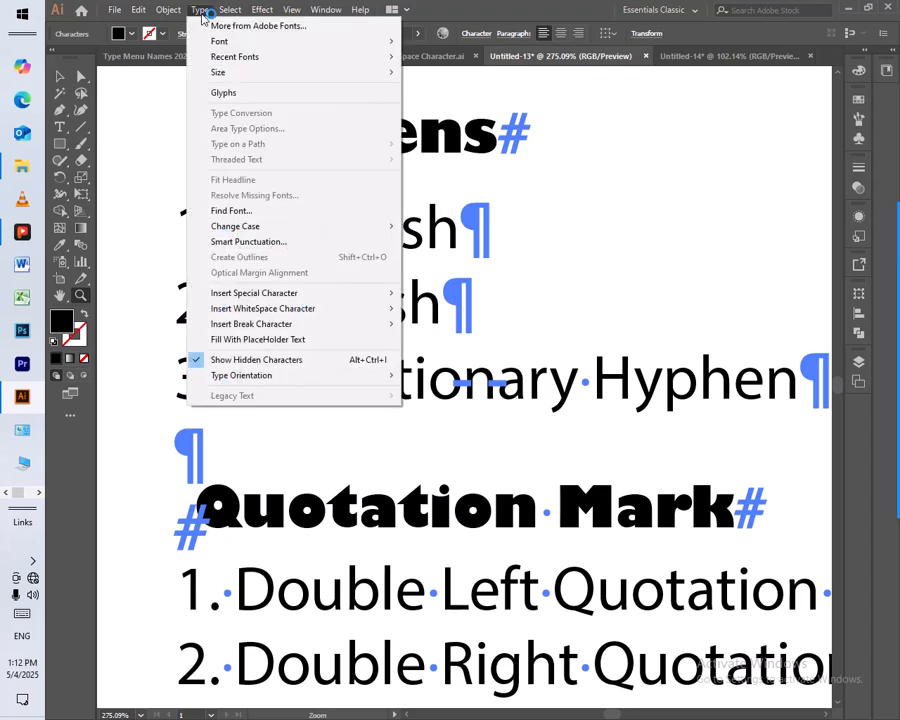
{"action": "left_click", "coordinate": [288, 365]}
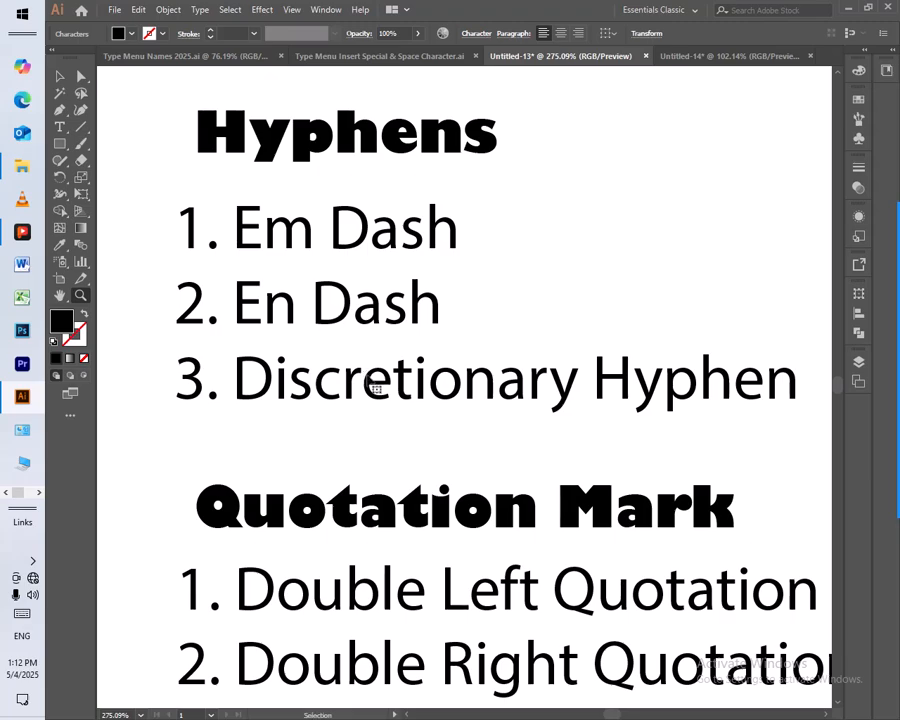
{"action": "key", "text": "ctrl+0"}
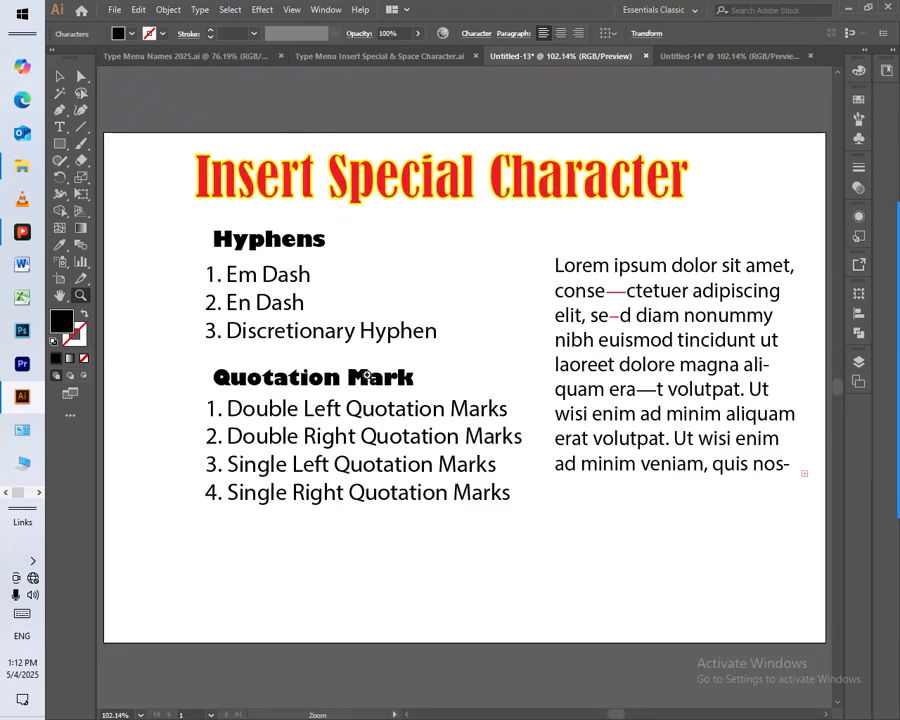